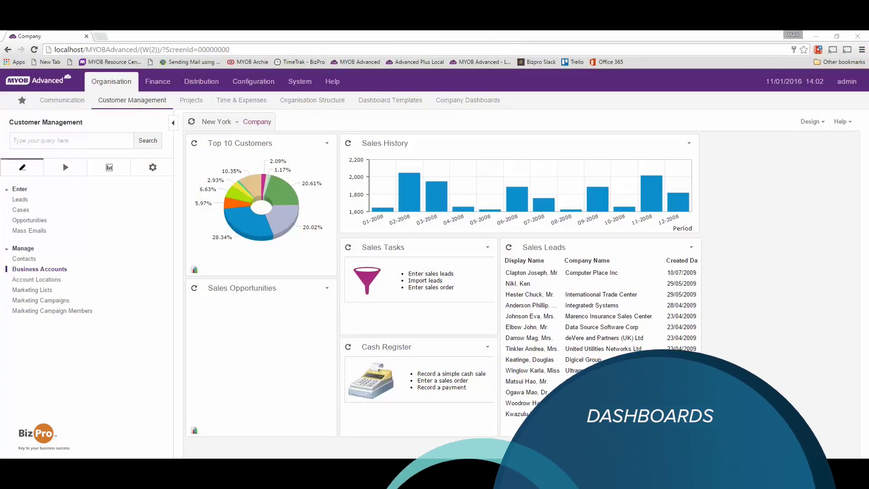
# Step: Open the Marenco Insurance Sales Center entry from the Sales Leads list and close its details window
pyautogui.moveTo(232, 192)
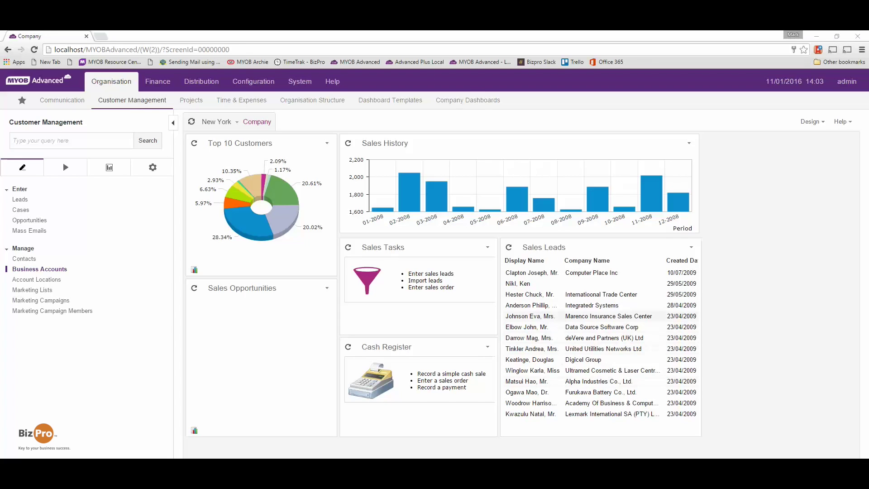
pyautogui.doubleClick(608, 316)
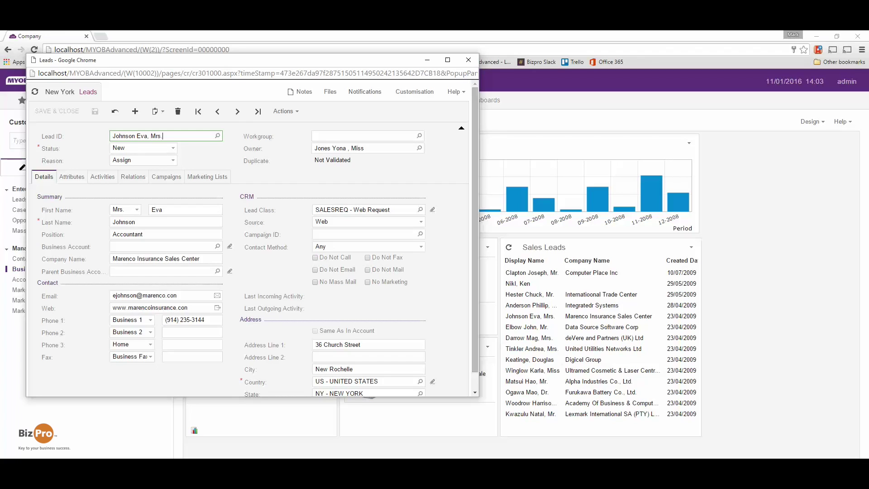
pyautogui.click(468, 60)
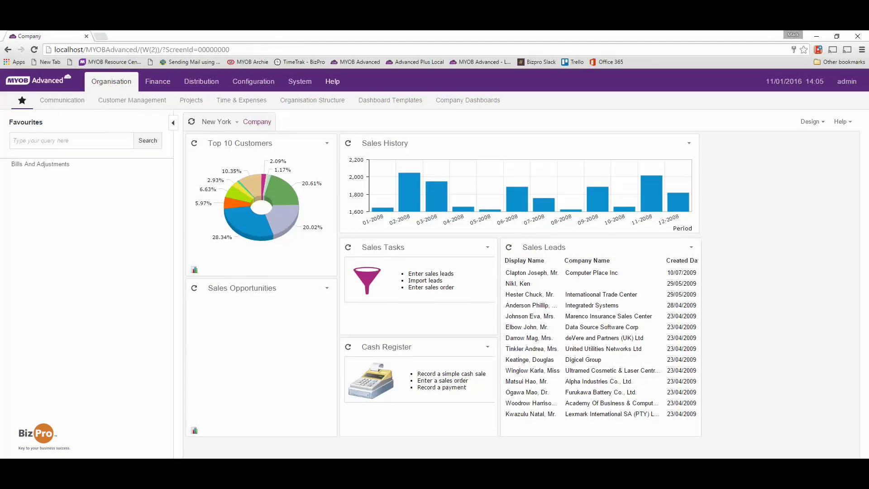
# Step: Open the Arktak Networks bill in the Accounts Payable Bills And Adjustments form
pyautogui.click(157, 82)
pyautogui.click(201, 82)
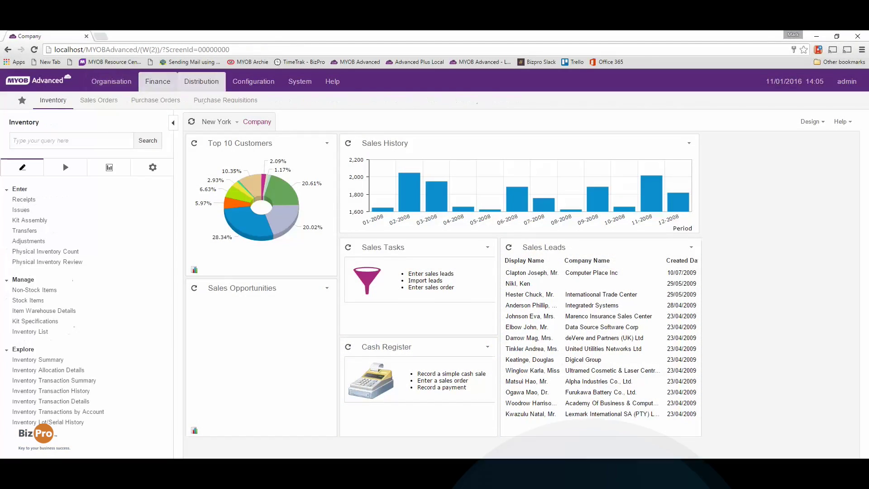
pyautogui.click(157, 81)
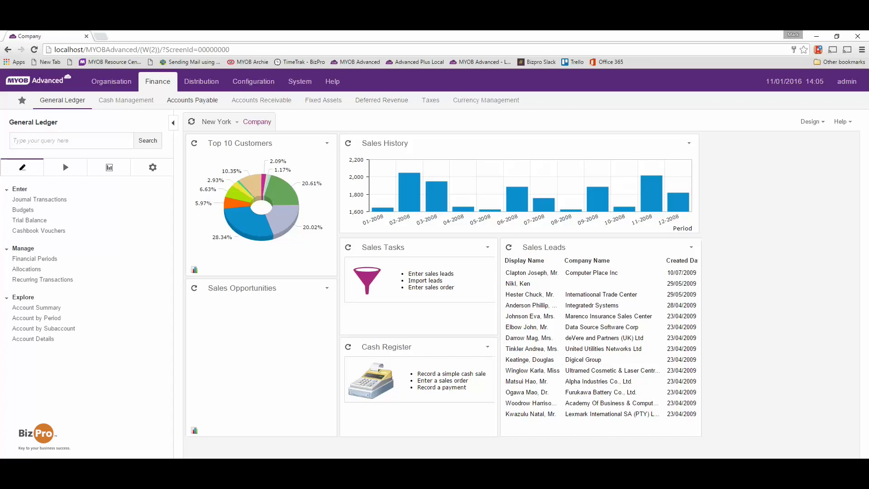
pyautogui.click(193, 100)
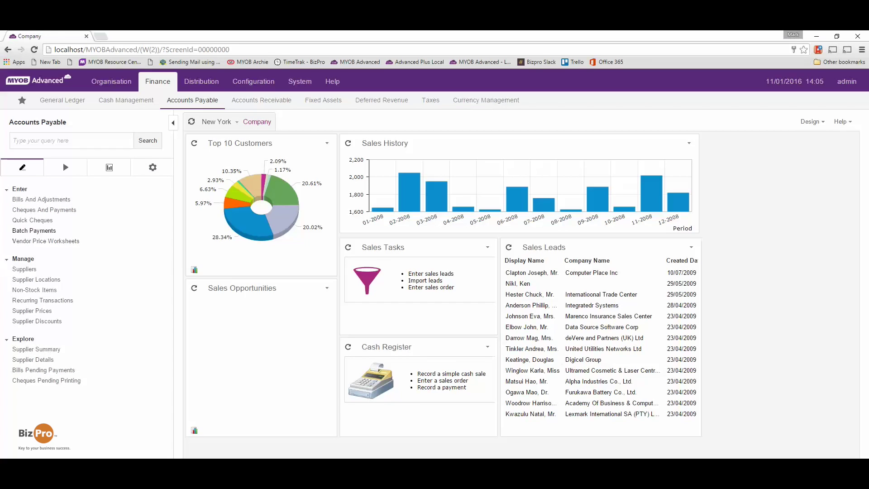
pyautogui.click(41, 200)
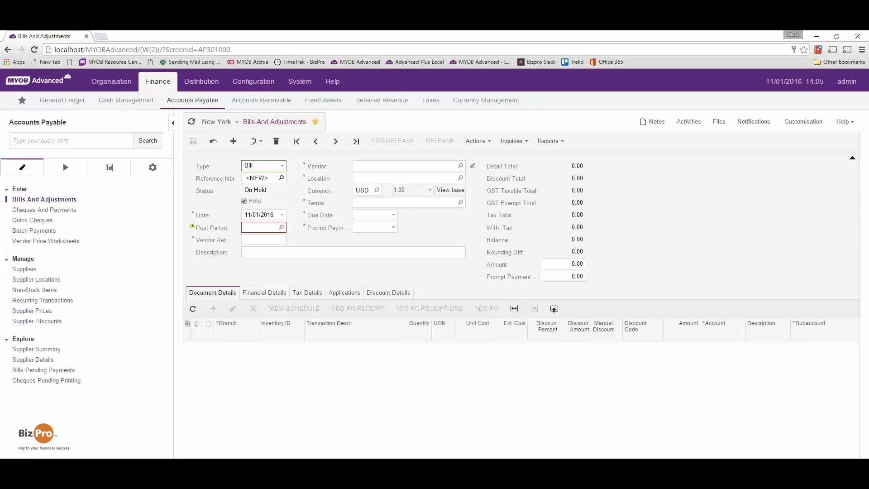
pyautogui.click(281, 178)
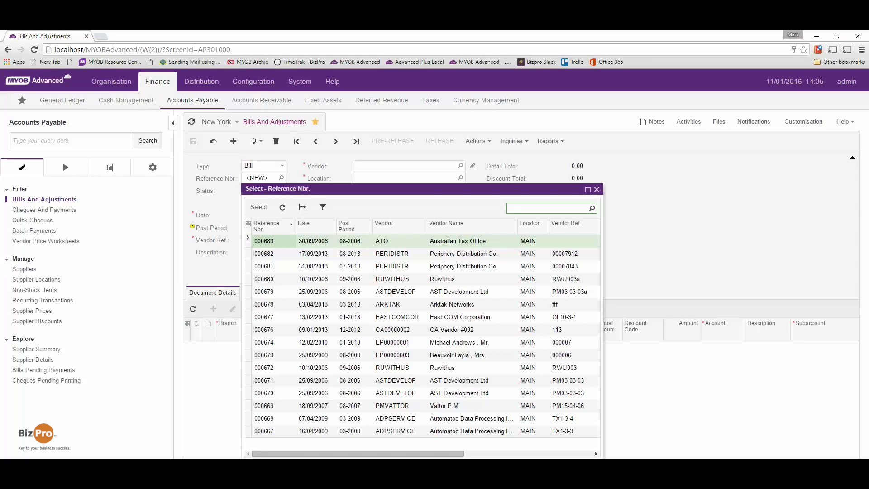
pyautogui.doubleClick(276, 304)
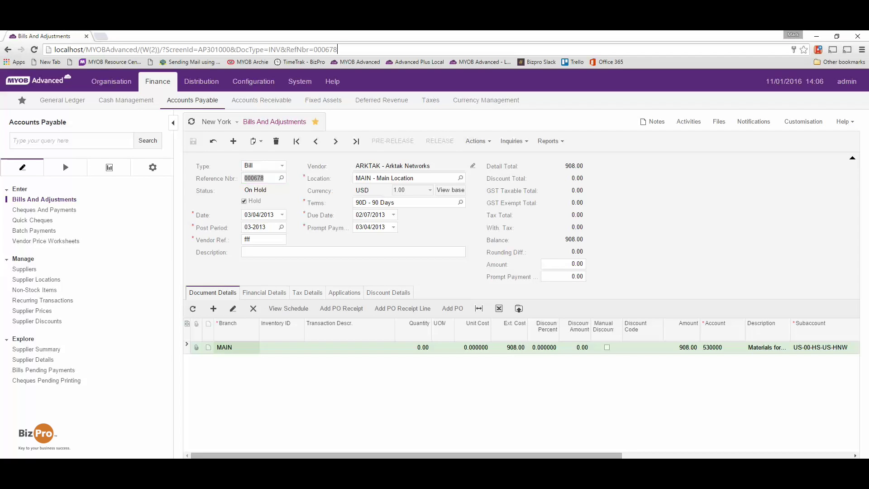
# Step: Copy the bill's web address and open it in a new browser tab
pyautogui.hotkey('ctrl', 'l')
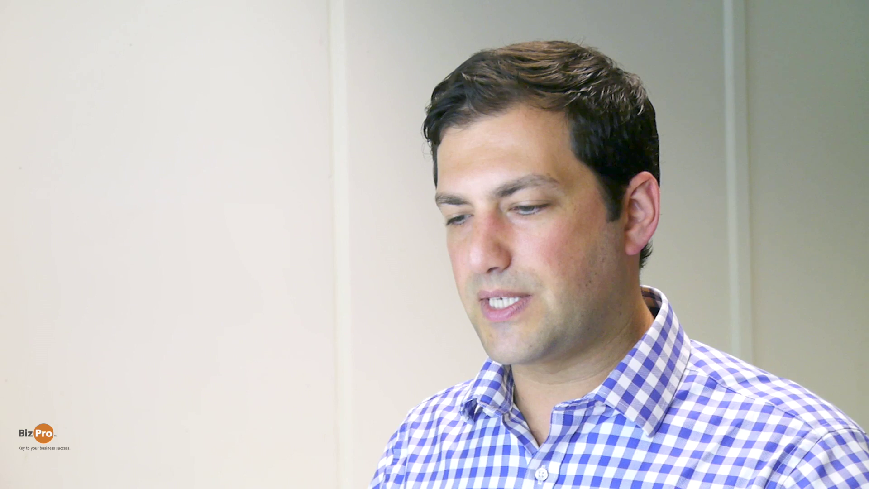
pyautogui.rightClick(326, 50)
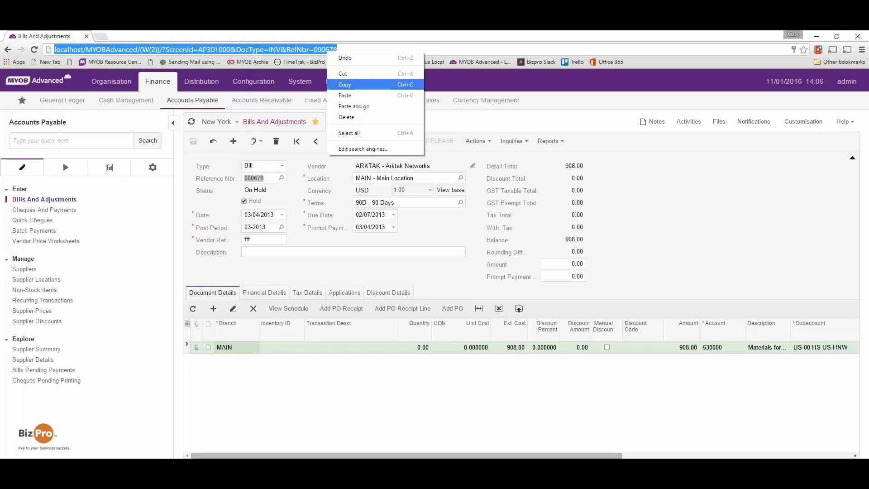
pyautogui.click(357, 83)
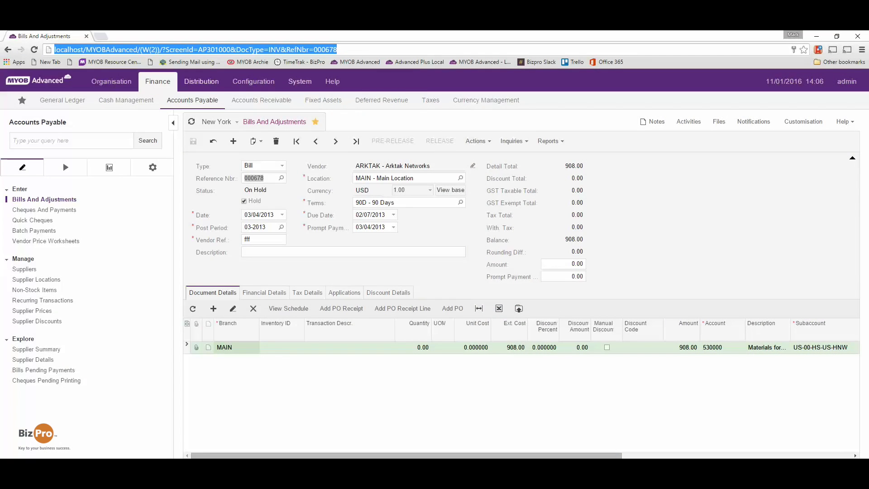
pyautogui.hotkey('ctrl', 't')
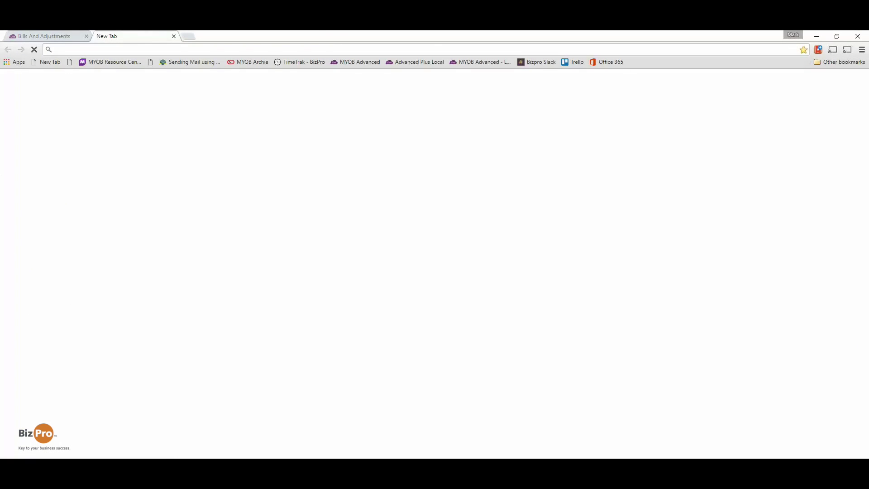
pyautogui.hotkey('ctrl', 'v')
pyautogui.press('Return')
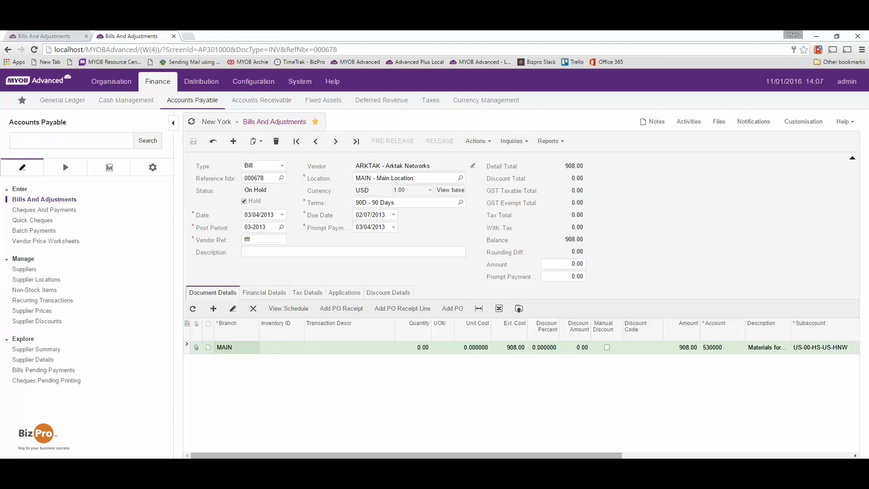
# Step: Search for "orde" in All Entities
pyautogui.write('orde')
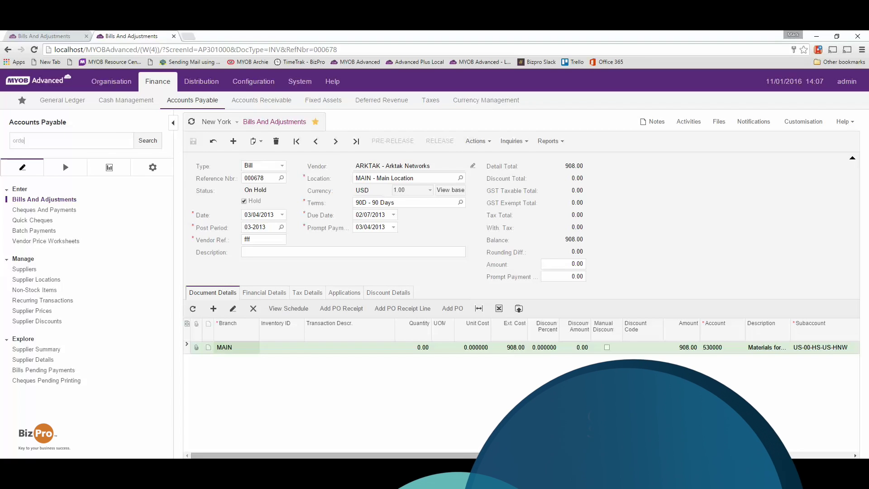
pyautogui.press('Down')
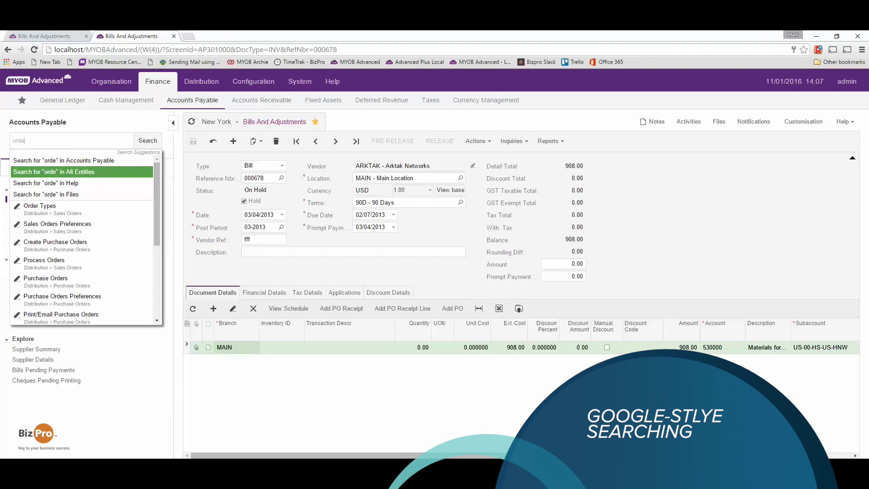
pyautogui.press('Return')
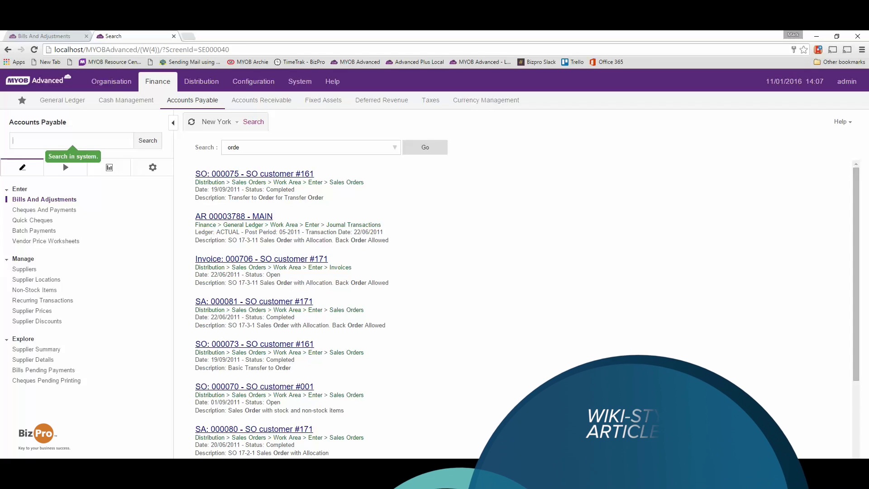
# Step: Search for "706" in All Entities
pyautogui.write('706')
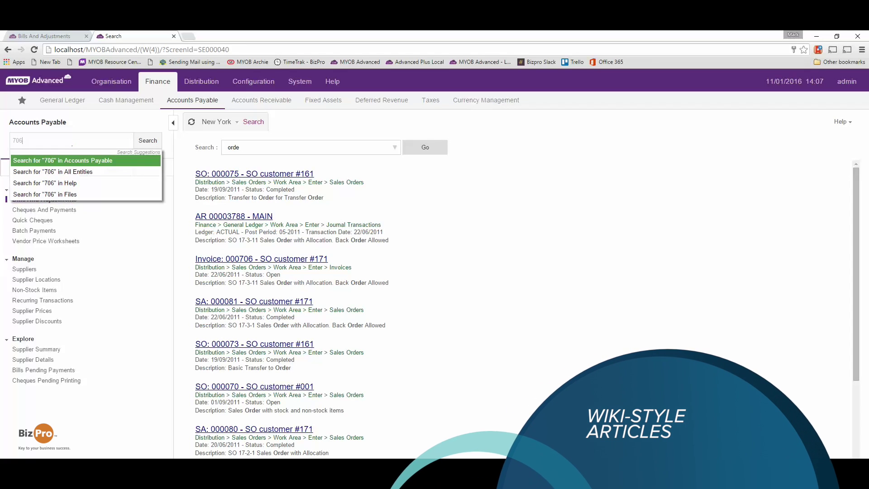
pyautogui.press('Down')
pyautogui.press('Return')
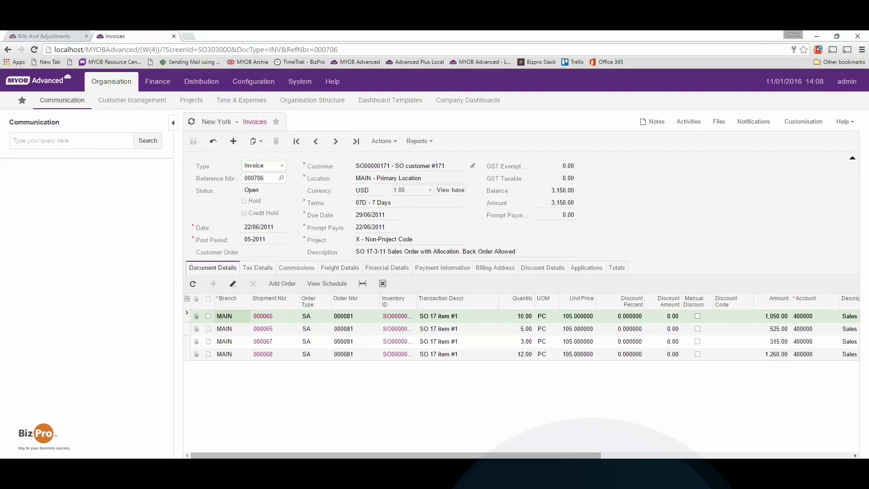
# Step: Open the Business Accounts list in Customer Management and show all records
pyautogui.click(132, 100)
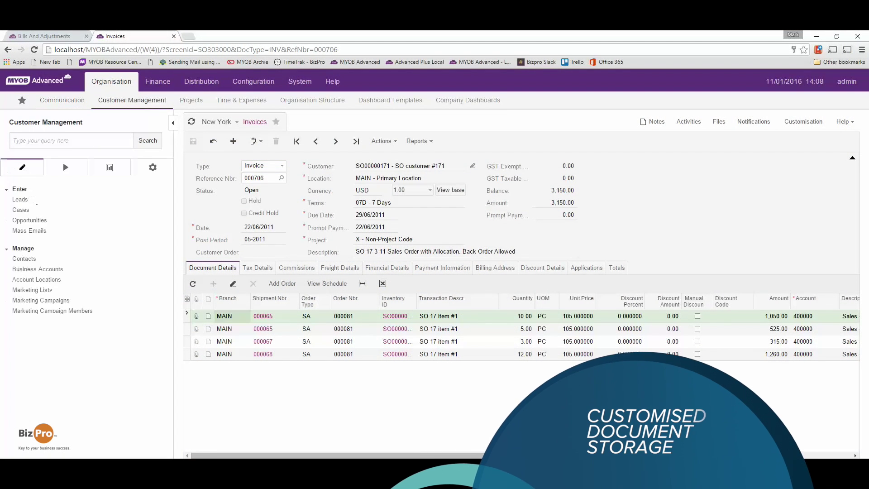
pyautogui.click(39, 269)
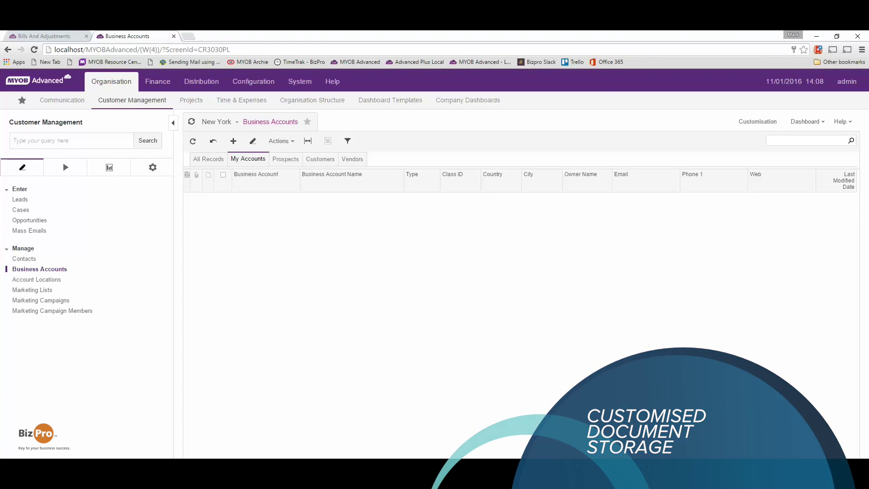
pyautogui.click(208, 159)
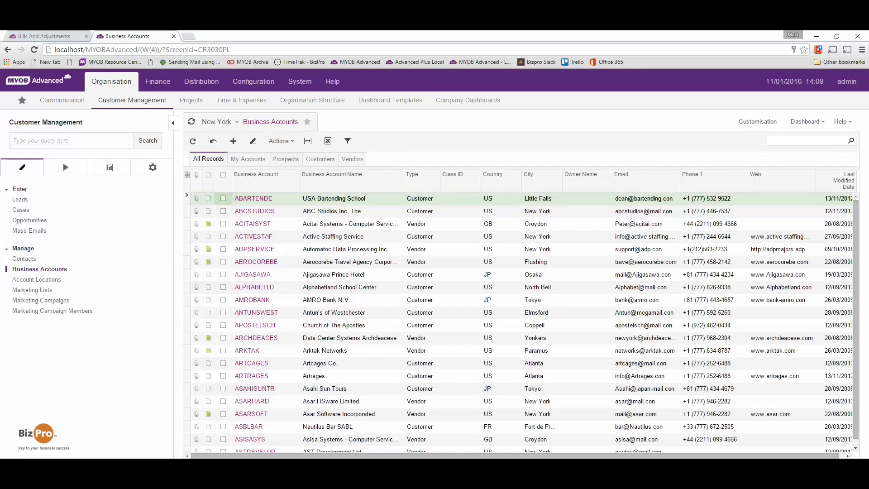
# Step: Filter the business accounts by "abc" and view the files attached to ABC Studios Inc, The
pyautogui.click(804, 141)
pyautogui.press('Return')
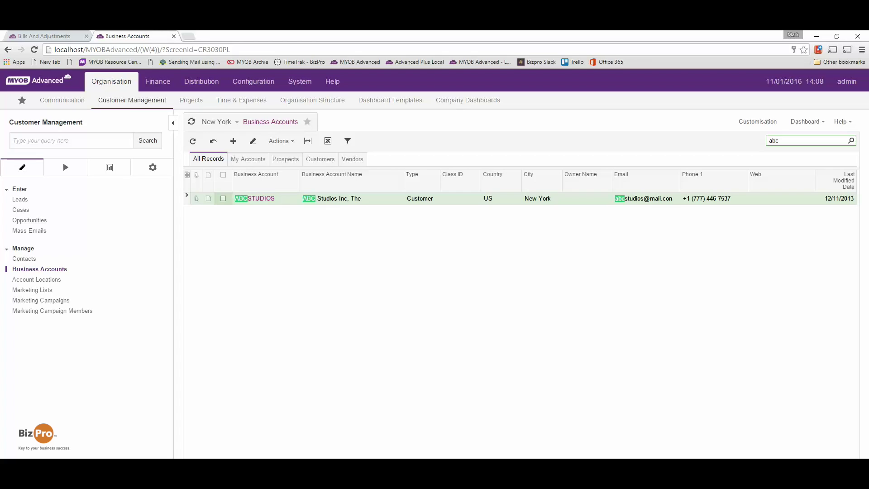
pyautogui.click(255, 198)
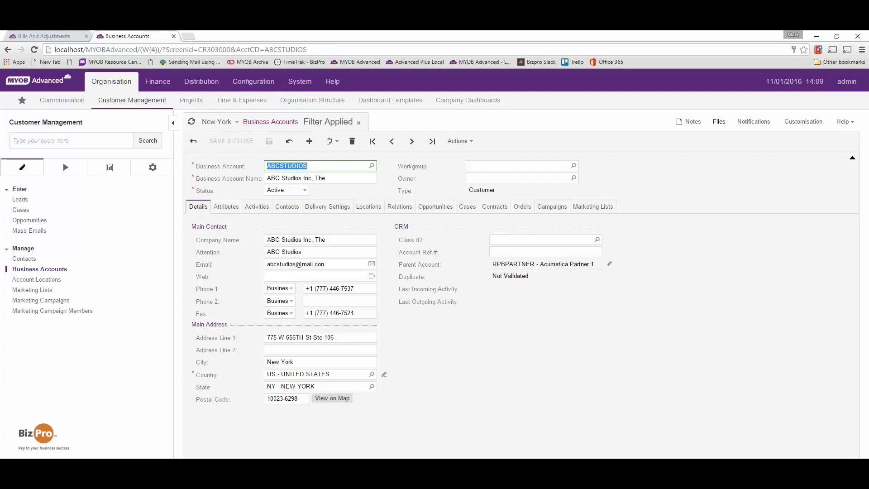
pyautogui.click(718, 121)
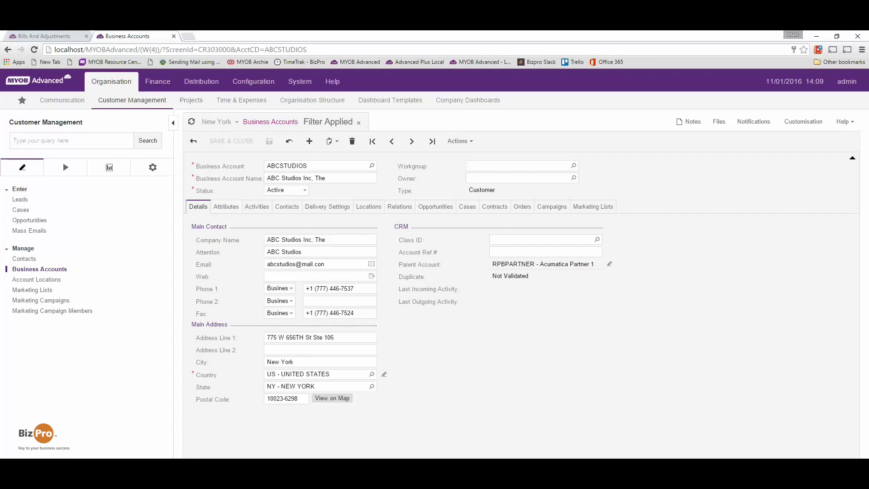
# Step: Start a new sales order in Distribution with ABC Studios Inc, The (ABCSTUDIOS) as the customer
pyautogui.click(202, 82)
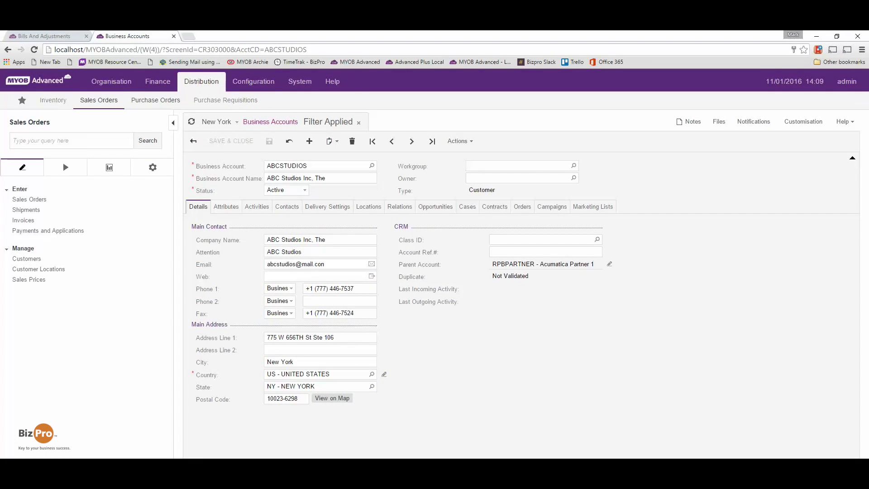
pyautogui.click(29, 199)
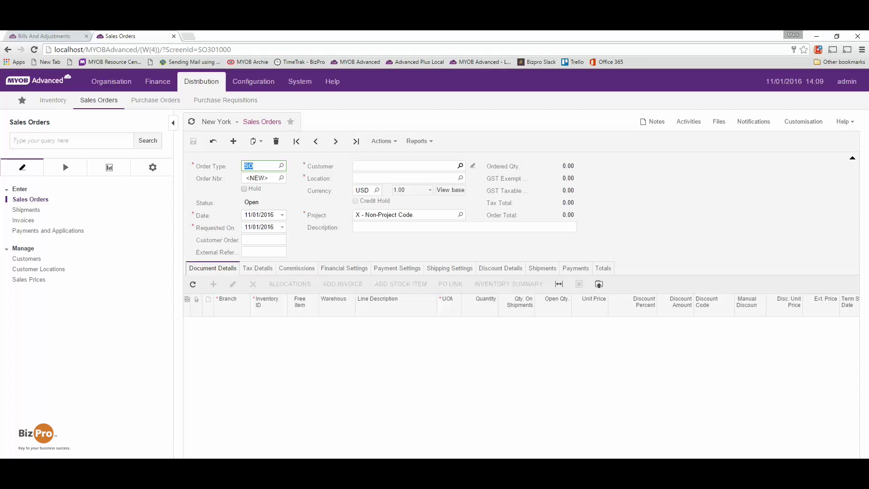
pyautogui.click(460, 166)
pyautogui.press('Down')
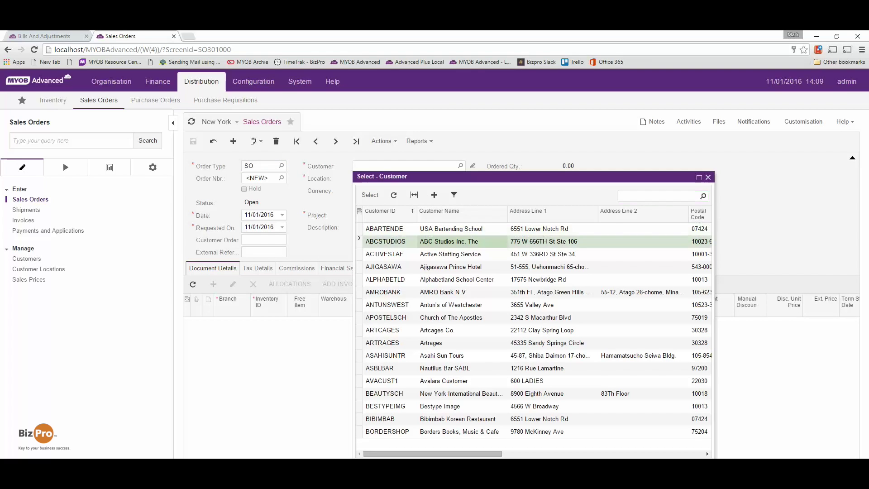
pyautogui.press('Return')
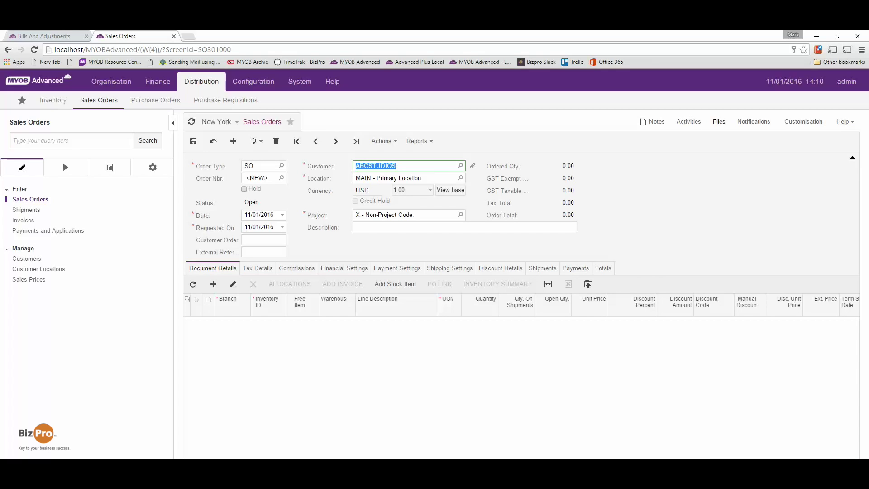
# Step: Open the new sales order's attached files, agreeing to save the order first
pyautogui.click(718, 122)
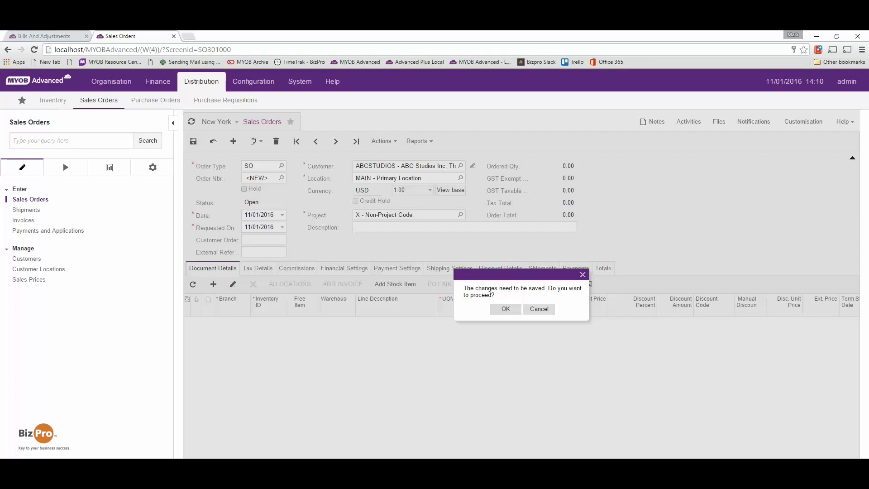
pyautogui.click(506, 309)
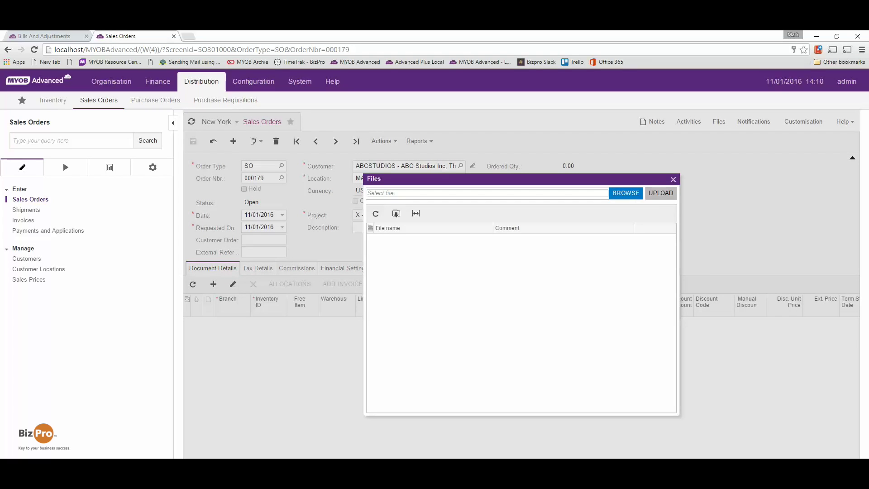
pyautogui.press('Tab')
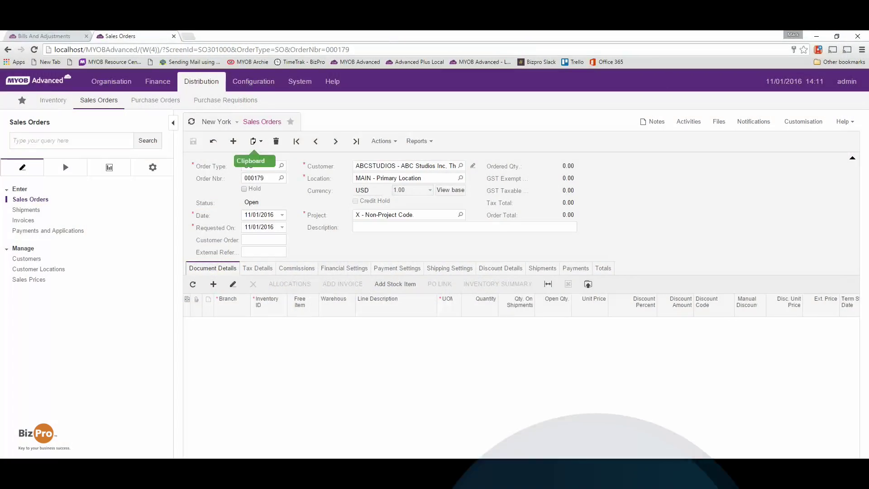
# Step: Add a line to the sales order with the inventory item Std cmp #3
pyautogui.click(213, 284)
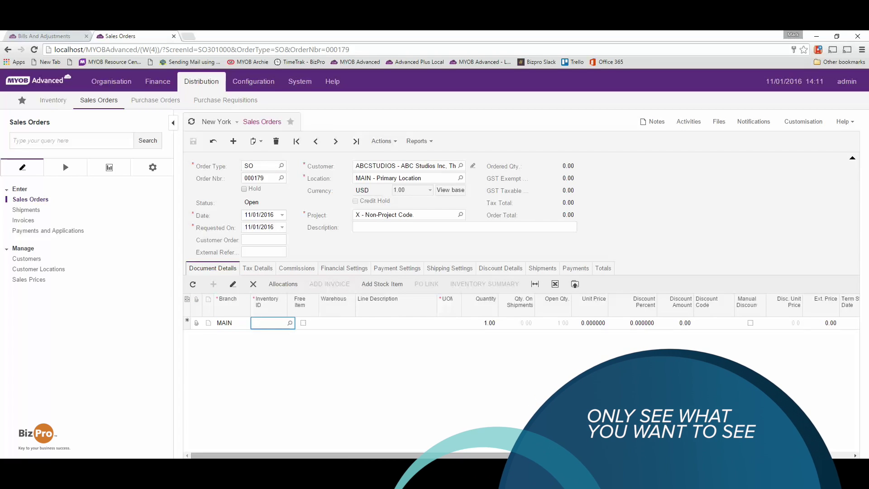
pyautogui.click(290, 323)
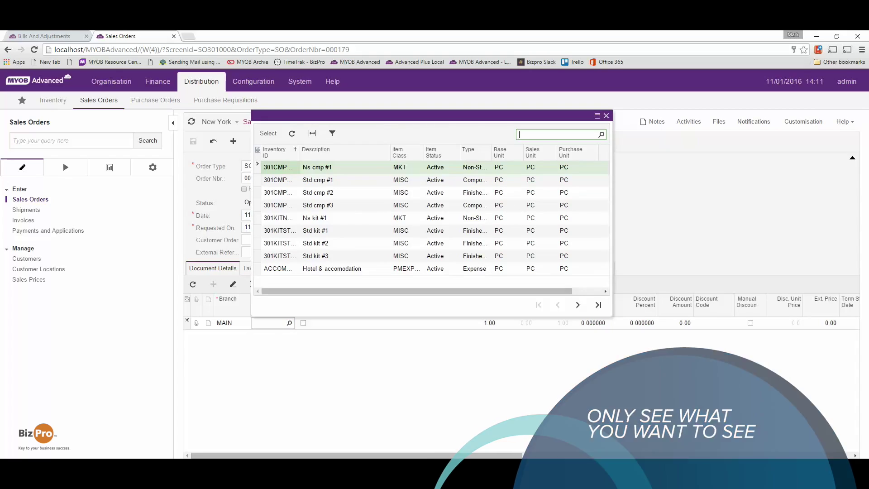
pyautogui.doubleClick(317, 205)
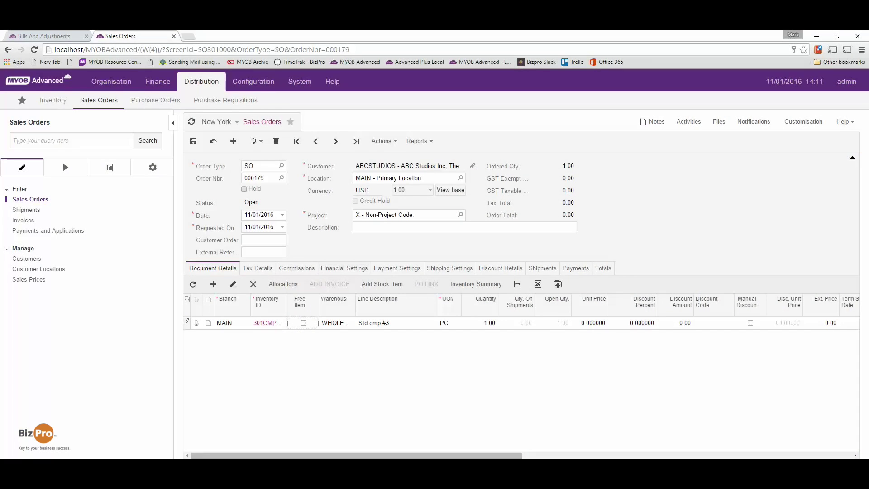
# Step: Remove the Commissionable and Overship Threshold (%) columns from the order lines' selected columns
pyautogui.click(187, 299)
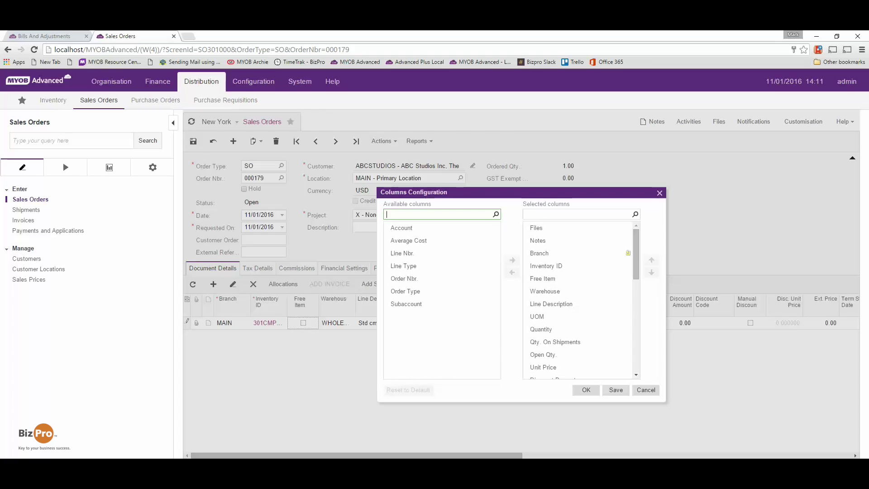
pyautogui.scroll(-4, 575, 347)
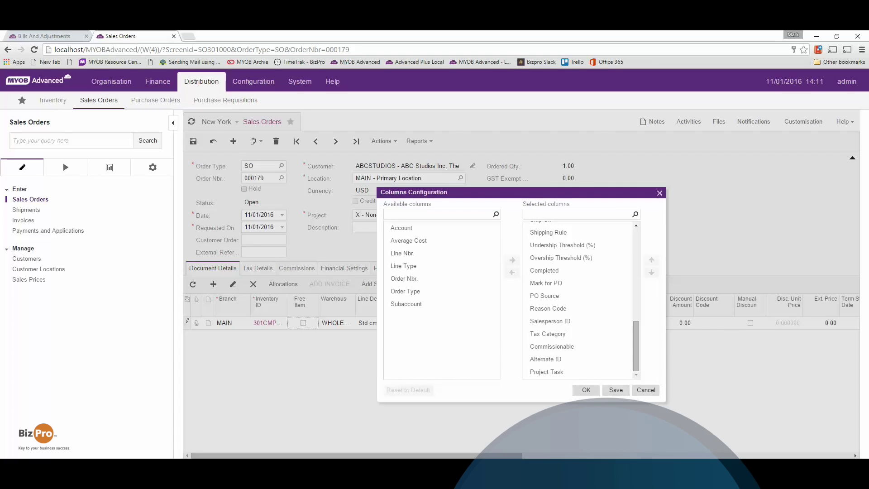
pyautogui.click(551, 346)
pyautogui.click(512, 273)
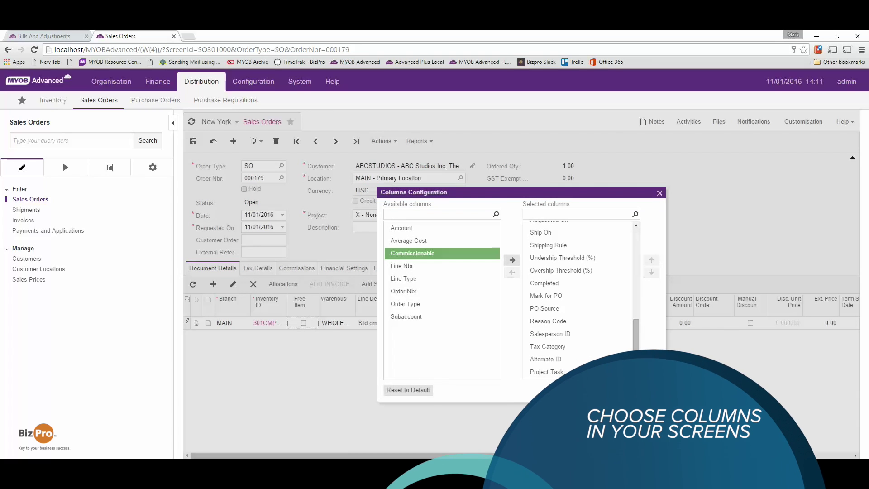
pyautogui.click(560, 270)
pyautogui.click(512, 272)
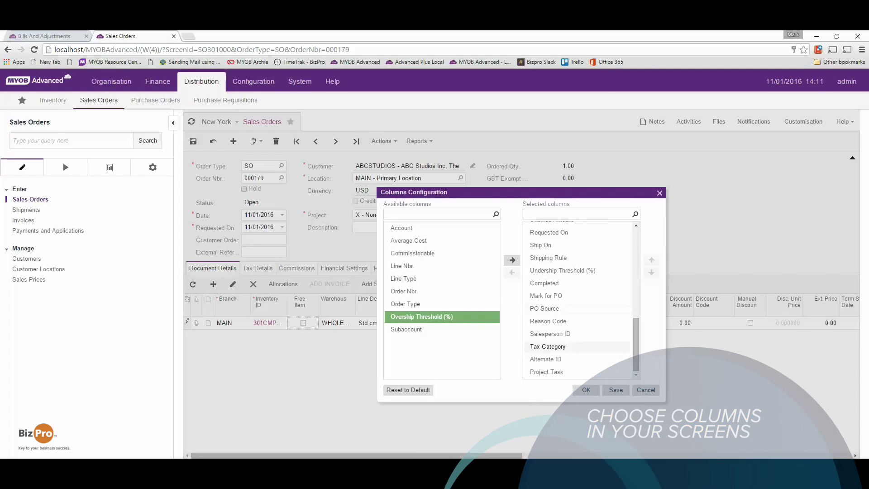
# Step: Move the Reason Code column up to directly after Unit Price and apply the column configuration
pyautogui.click(554, 321)
pyautogui.click(651, 260)
pyautogui.click(651, 259)
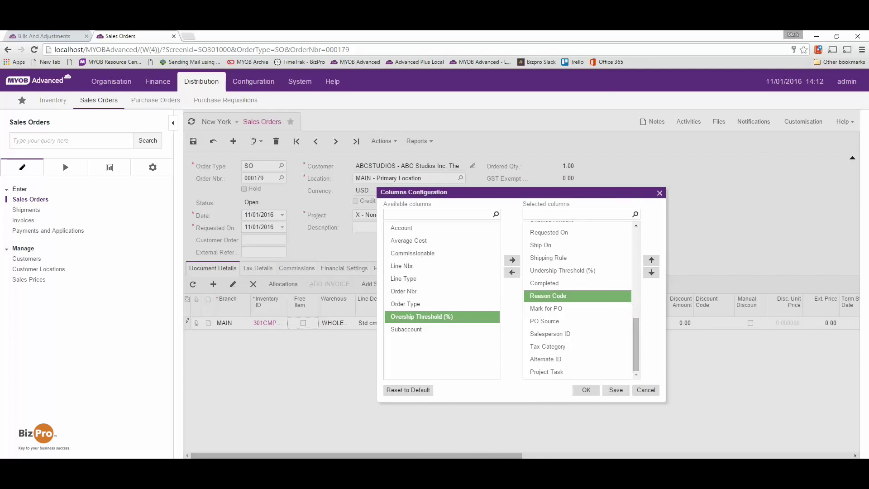
pyautogui.click(651, 260)
pyautogui.click(651, 260)
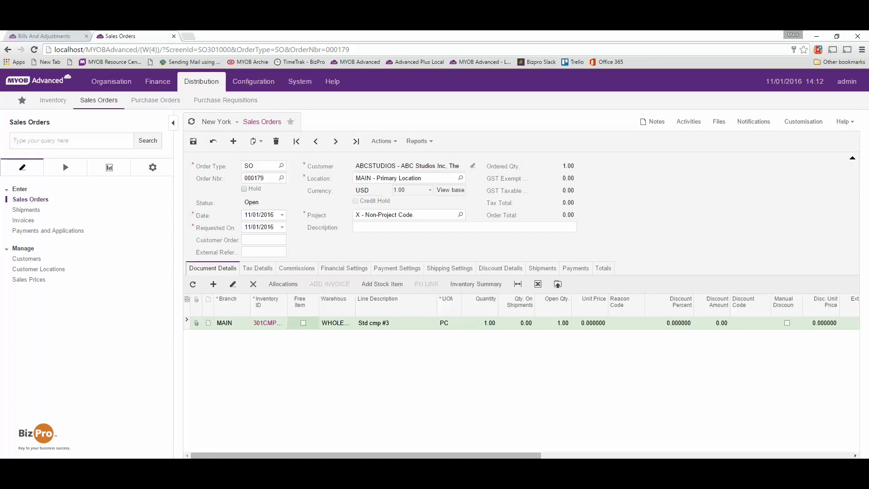